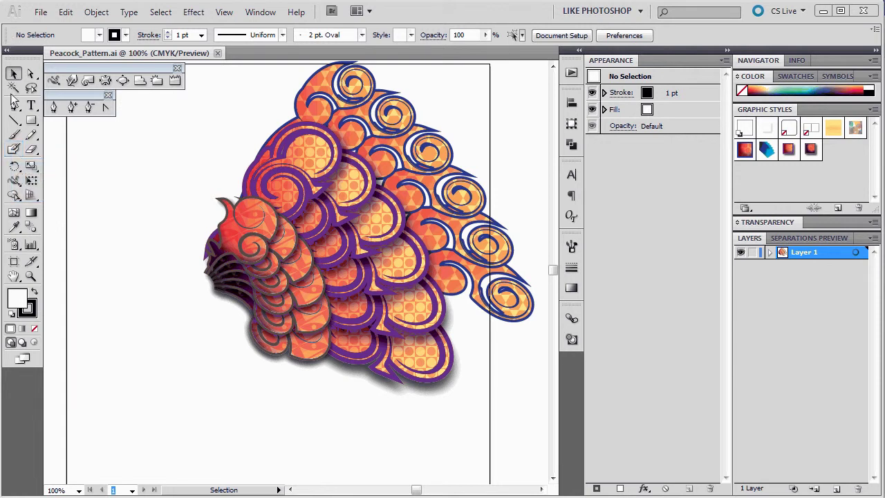
With the Blob Brush, stroke None and cyan fill, paint a blob at lower left.
{"action": "left_click", "coordinate": [14, 149]}
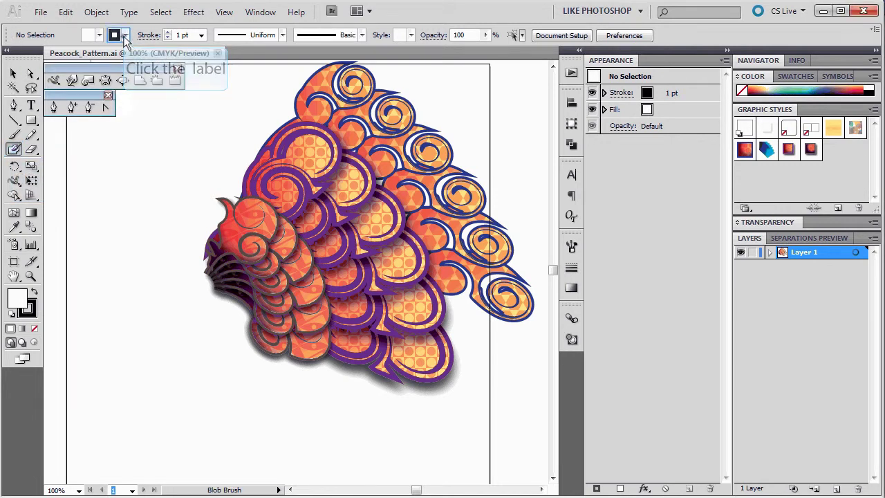
{"action": "left_click", "coordinate": [125, 35]}
{"action": "left_click", "coordinate": [4, 48]}
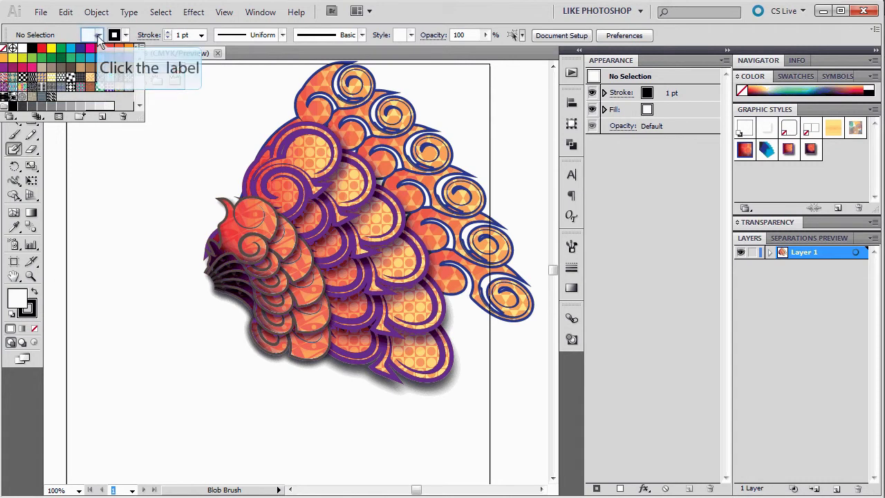
{"action": "left_click", "coordinate": [100, 35]}
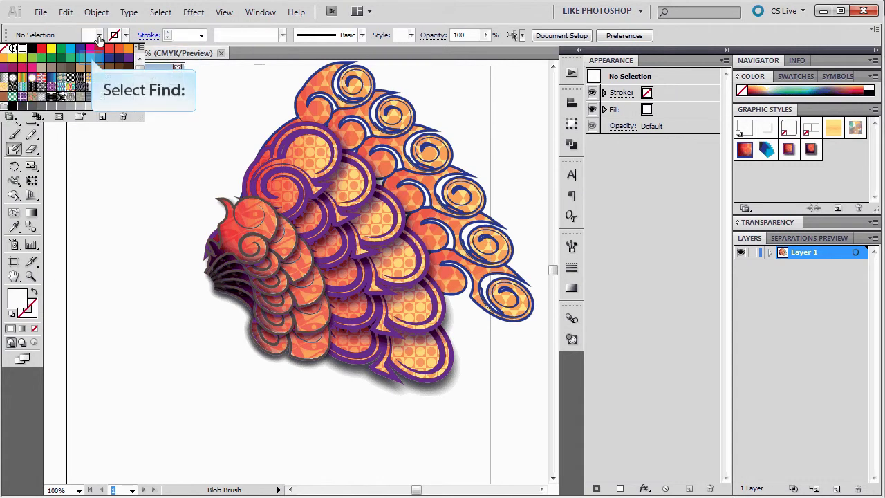
{"action": "left_click", "coordinate": [90, 57]}
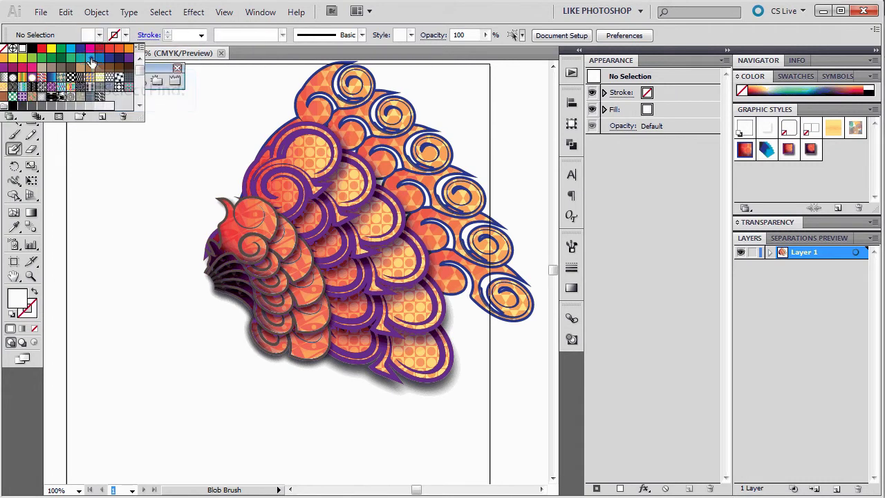
{"action": "left_click", "coordinate": [323, 17]}
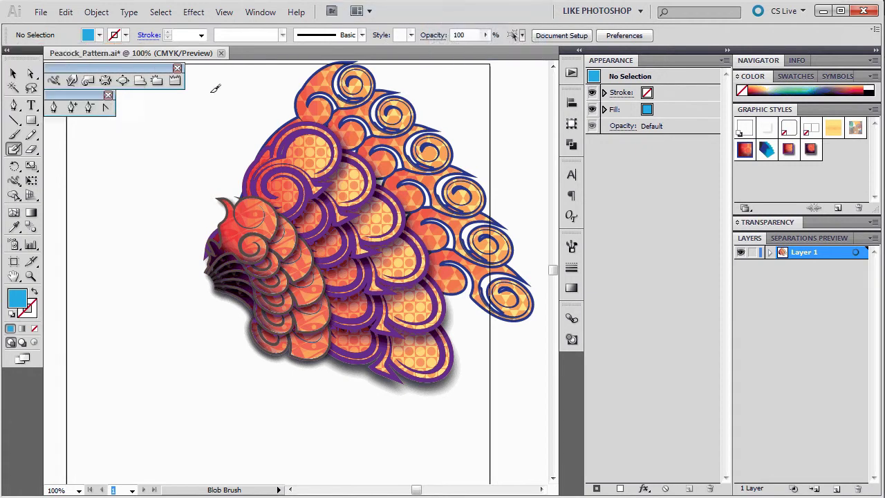
{"action": "mouse_move", "coordinate": [129, 395]}
{"action": "left_mouse_down"}
{"action": "mouse_move", "coordinate": [141, 371]}
{"action": "mouse_move", "coordinate": [152, 383]}
{"action": "mouse_move", "coordinate": [149, 341]}
{"action": "left_mouse_up"}
{"action": "key", "text": "shift+x"}
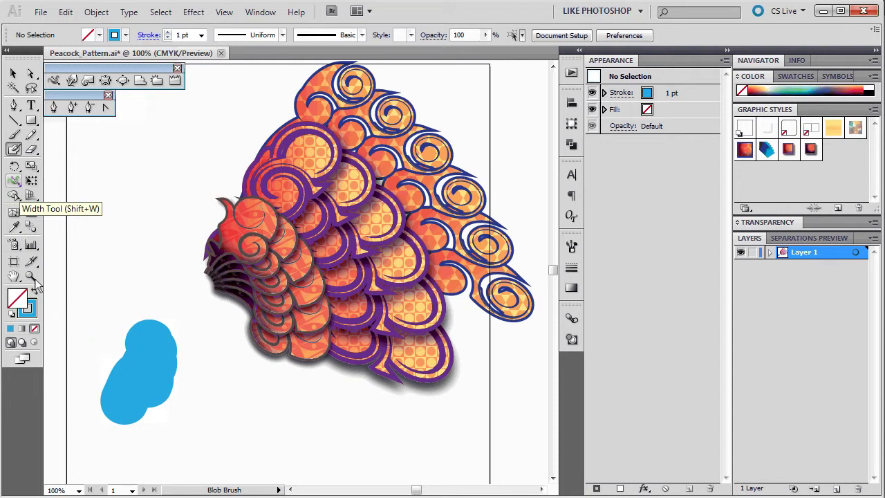
Bloat the top of the cyan blob so it swells rounder.
{"action": "left_click", "coordinate": [17, 181]}
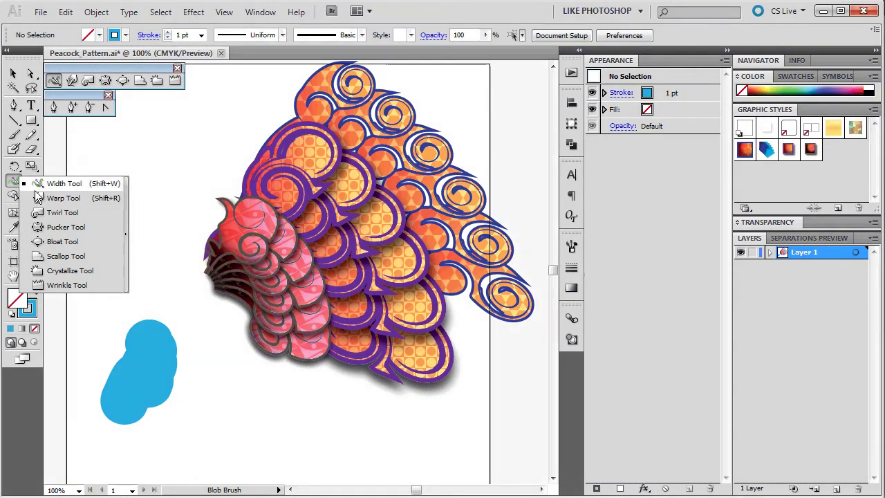
{"action": "left_click", "coordinate": [11, 182]}
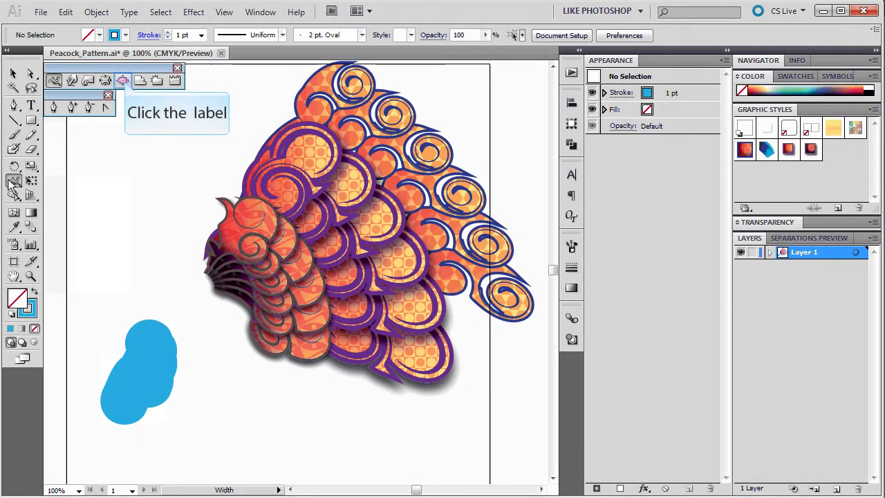
{"action": "left_click", "coordinate": [123, 80]}
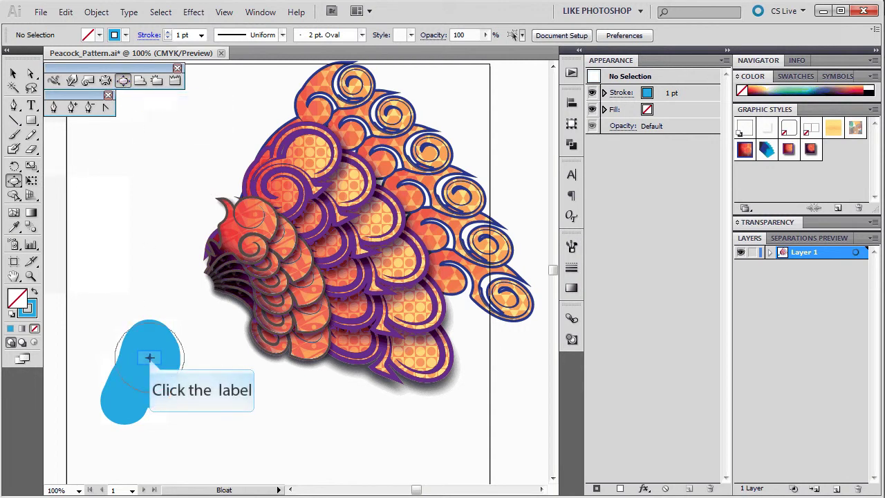
{"action": "left_click_drag", "start_coordinate": [149, 357], "coordinate": [154, 355]}
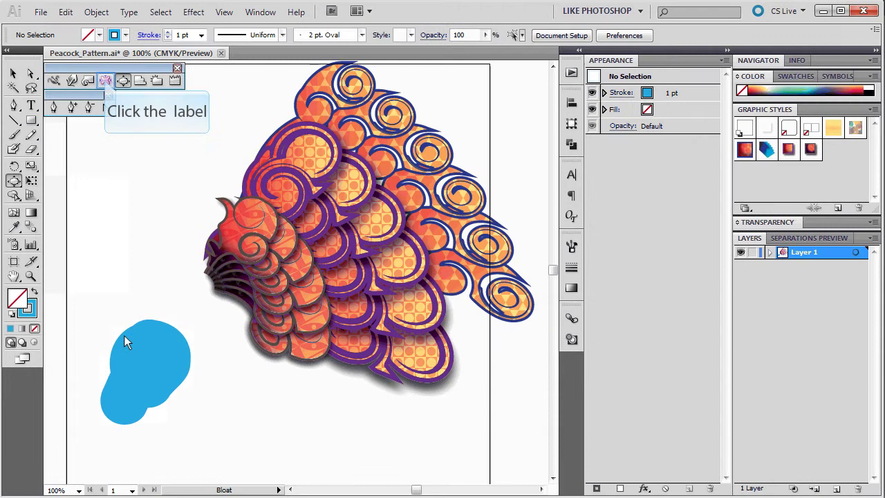
Pucker the blob's bottom into a lower-left spike and twirl two swirls into it.
{"action": "left_click", "coordinate": [105, 80]}
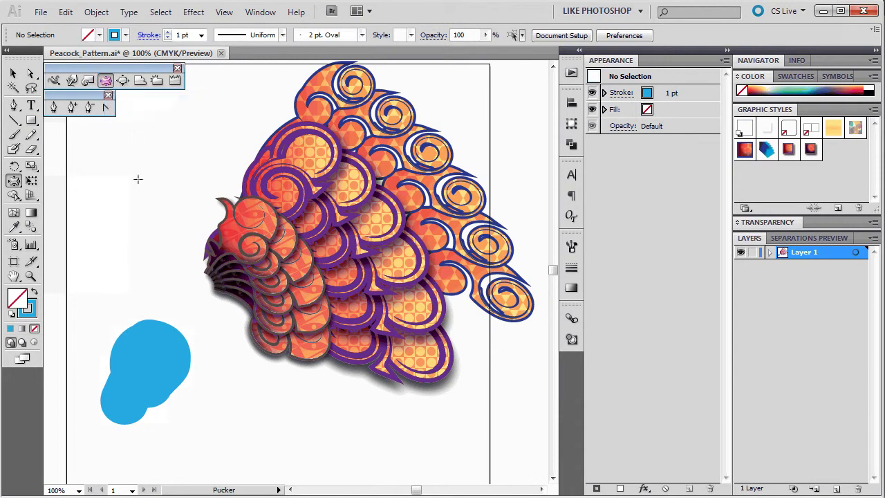
{"action": "left_click_drag", "start_coordinate": [118, 405], "coordinate": [89, 464]}
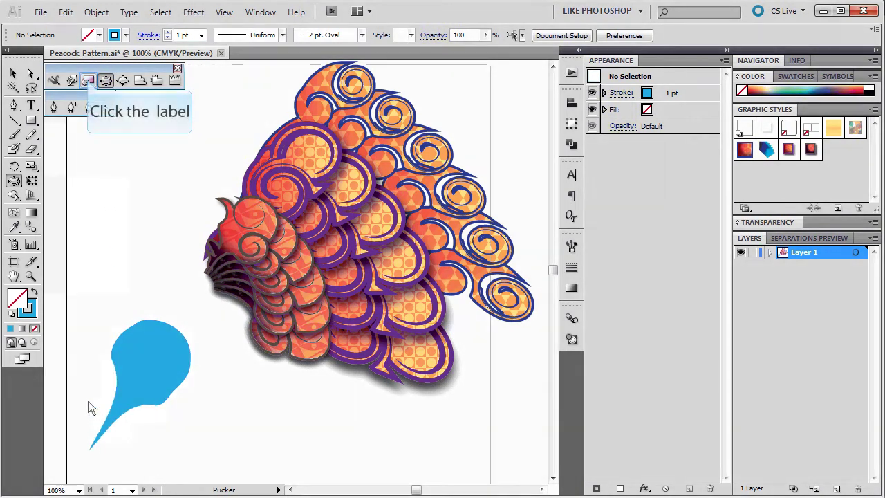
{"action": "left_click", "coordinate": [88, 80]}
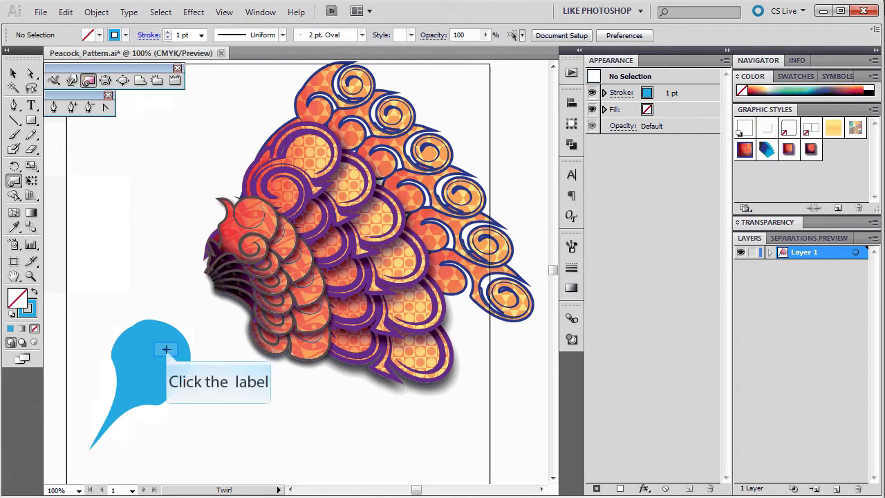
{"action": "left_click_drag", "start_coordinate": [166, 349], "coordinate": [166, 351]}
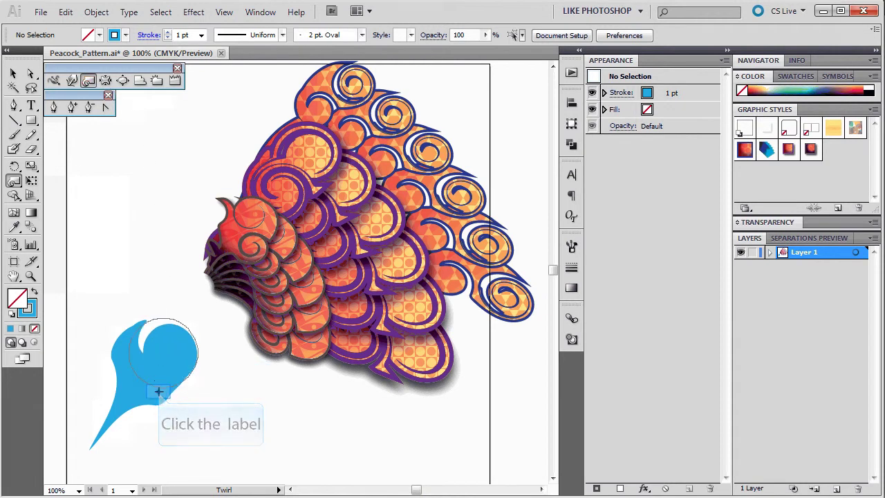
{"action": "left_click_drag", "start_coordinate": [158, 391], "coordinate": [158, 392]}
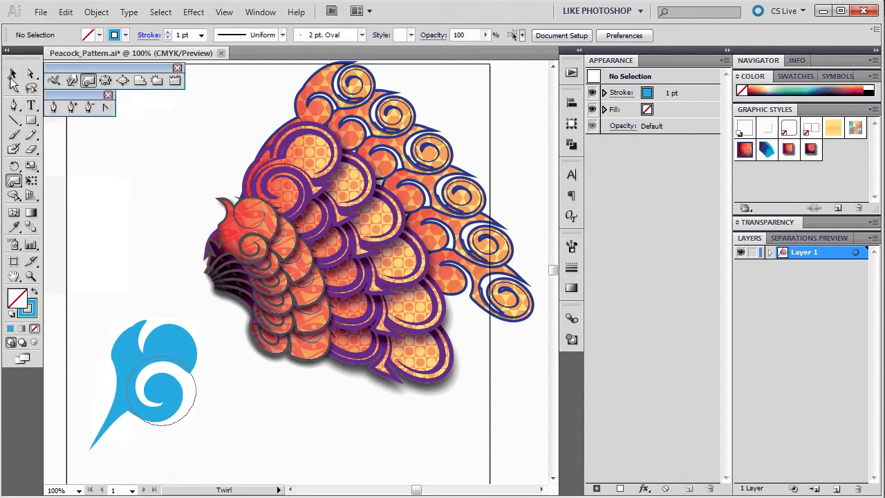
Nudge the feather upward and apply the orange patterned style with a 12 pt blue stroke.
{"action": "key", "text": "v"}
{"action": "left_click", "coordinate": [178, 351]}
{"action": "left_click_drag", "start_coordinate": [177, 350], "coordinate": [172, 316]}
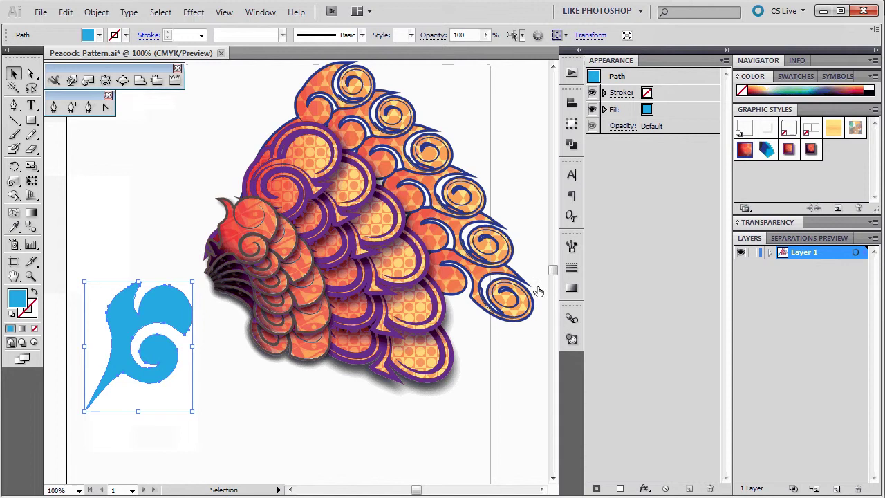
{"action": "left_click", "coordinate": [744, 150]}
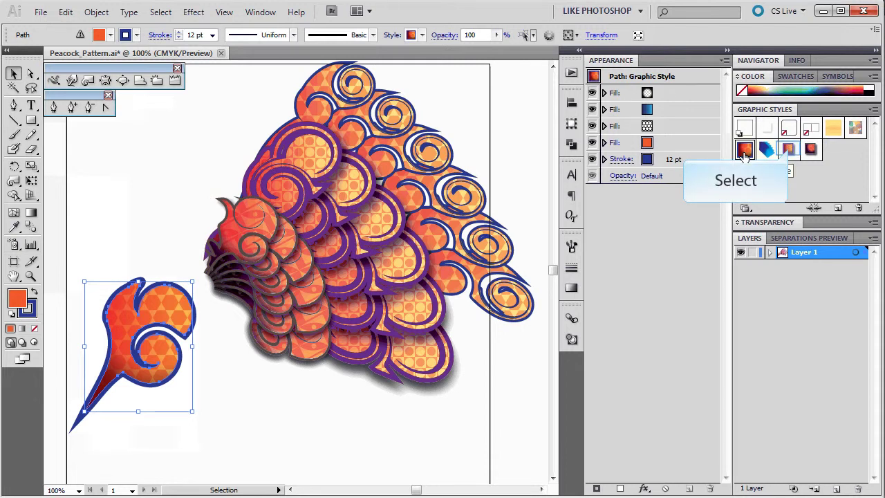
Apply Graphic Style 2 for a purple 12.923 pt stroke and a drop shadow.
{"action": "left_click", "coordinate": [789, 151]}
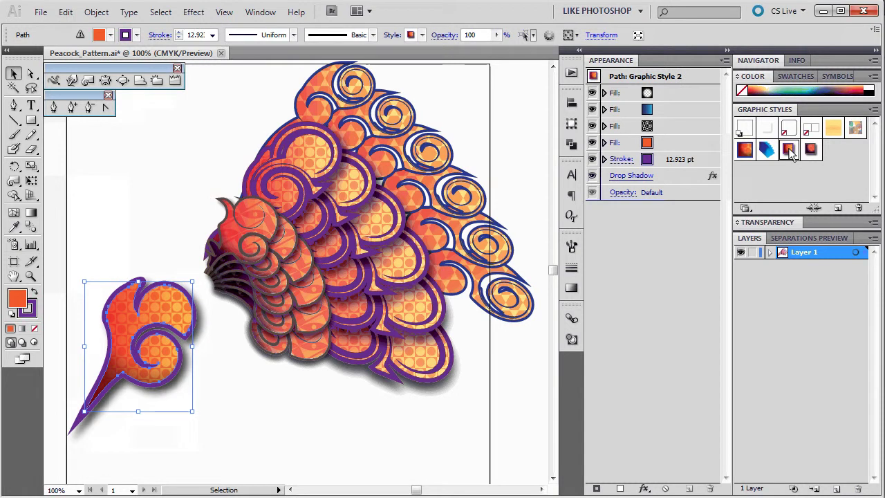
Change the feather's pattern fill to a square checker pattern.
{"action": "left_click", "coordinate": [604, 125]}
{"action": "left_click", "coordinate": [654, 128]}
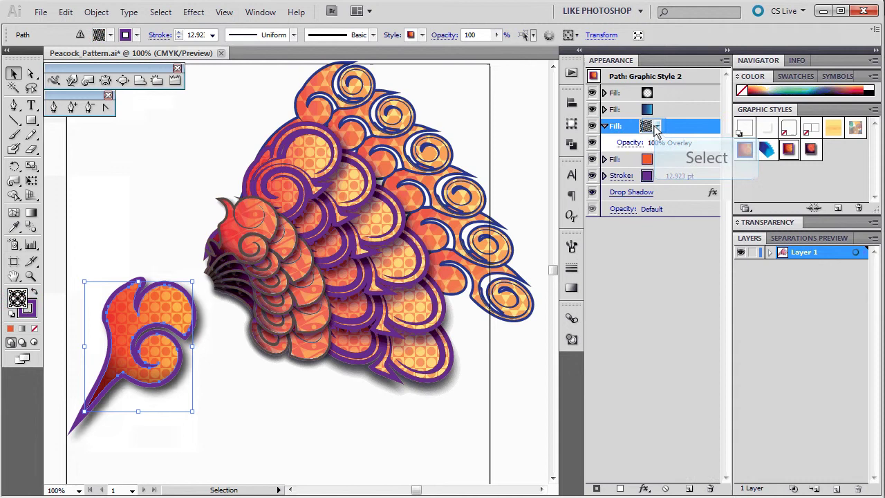
{"action": "left_click", "coordinate": [656, 128]}
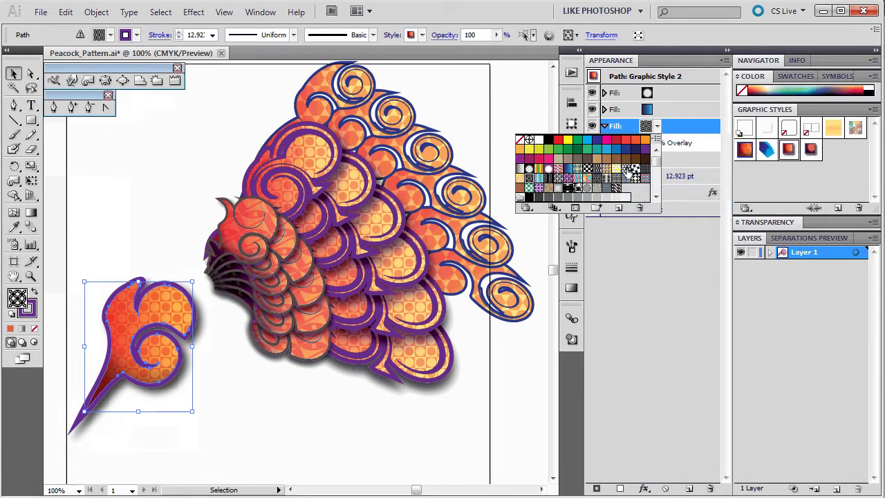
{"action": "left_click", "coordinate": [630, 170]}
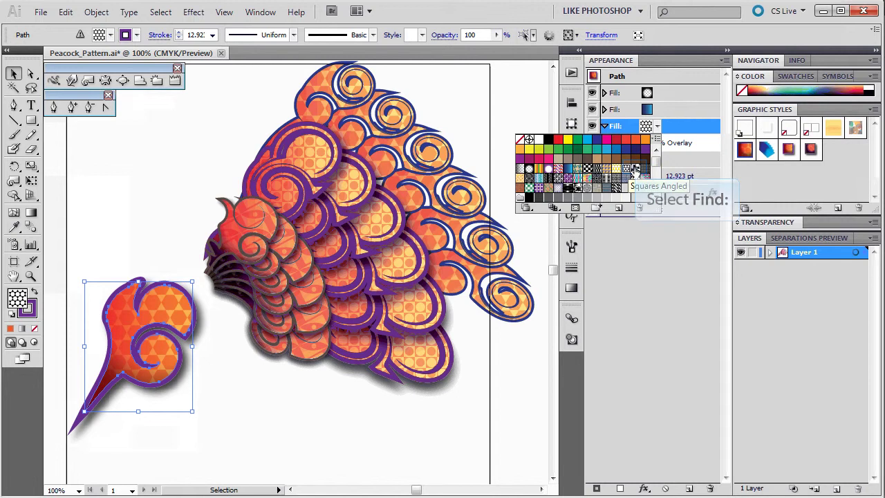
{"action": "left_click", "coordinate": [635, 176]}
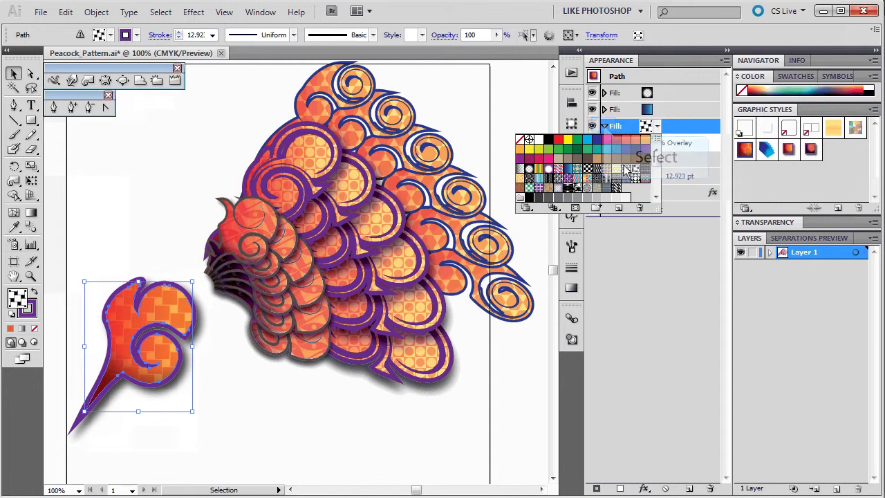
{"action": "key", "text": "Escape"}
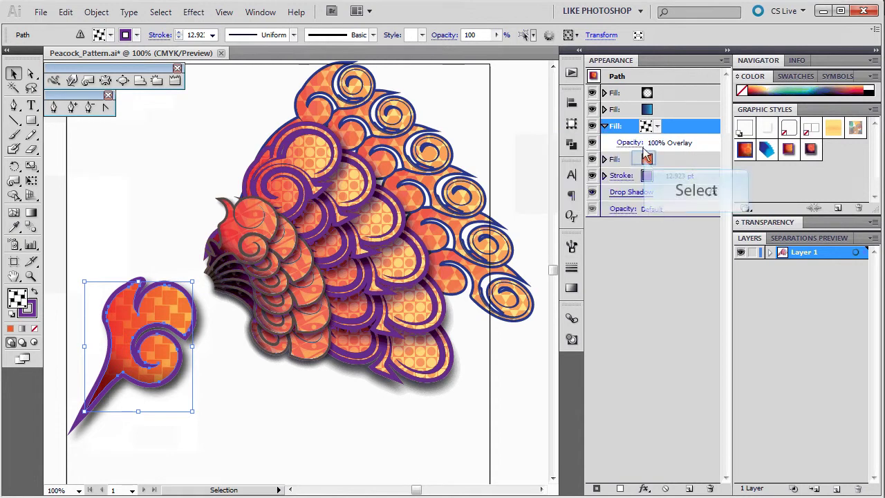
Change the orange fill layer to teal.
{"action": "left_click", "coordinate": [654, 162]}
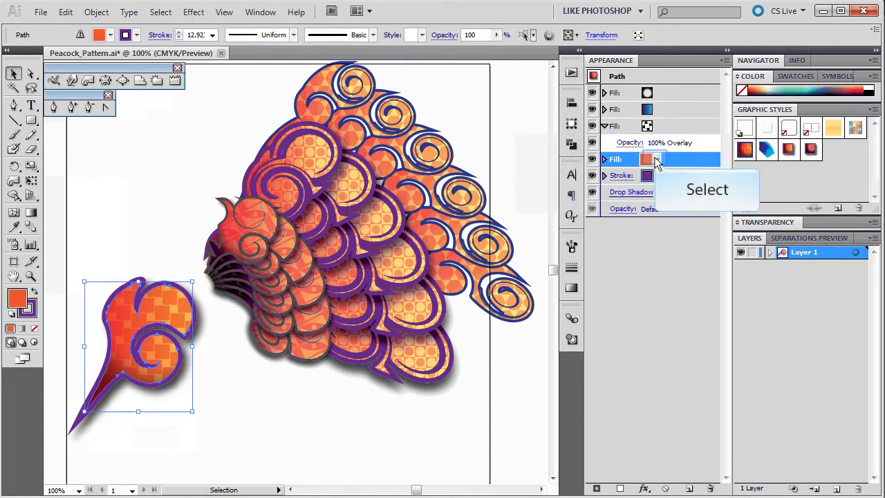
{"action": "left_click", "coordinate": [655, 162]}
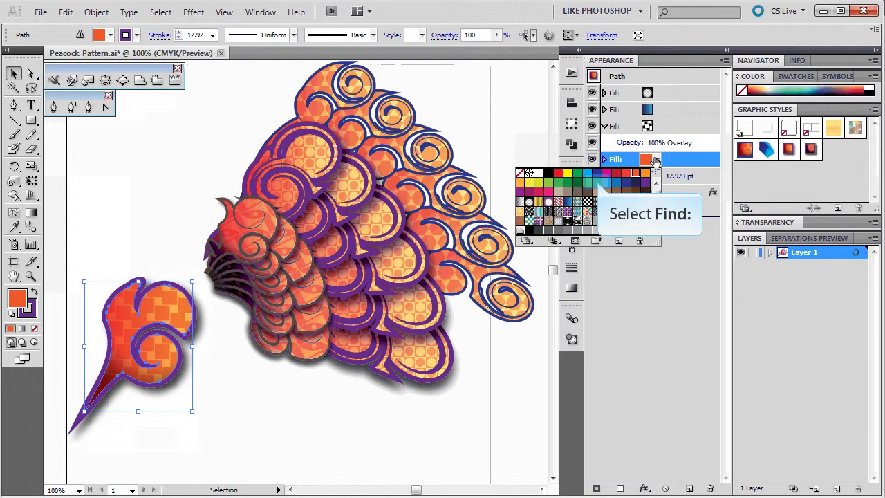
{"action": "left_click", "coordinate": [598, 184]}
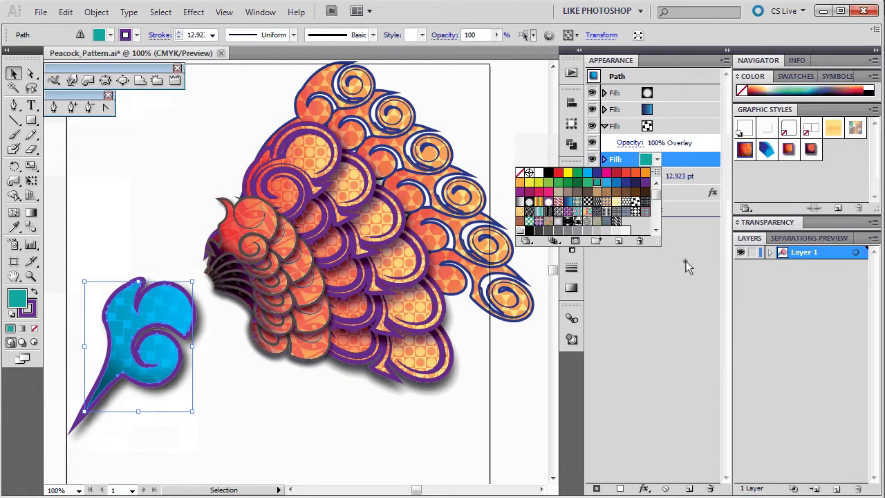
{"action": "left_click", "coordinate": [687, 266]}
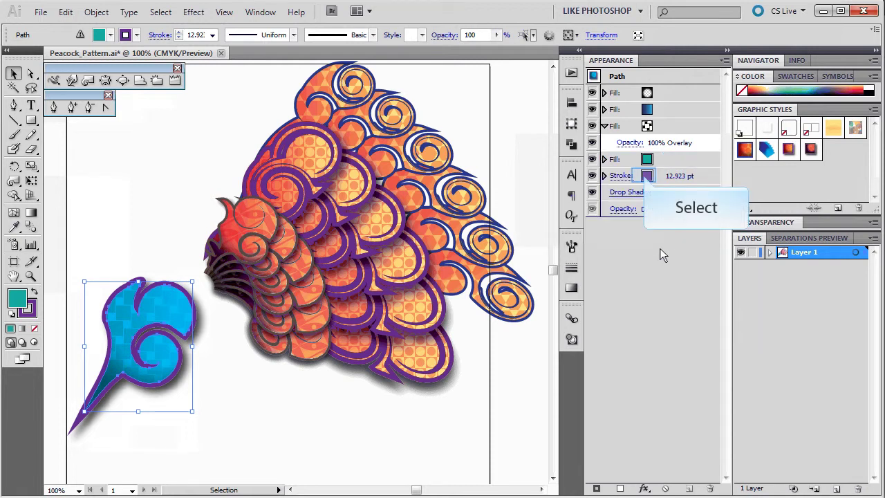
Make the blob's stroke beige, then deselect it.
{"action": "left_click", "coordinate": [646, 178]}
{"action": "left_click", "coordinate": [647, 177]}
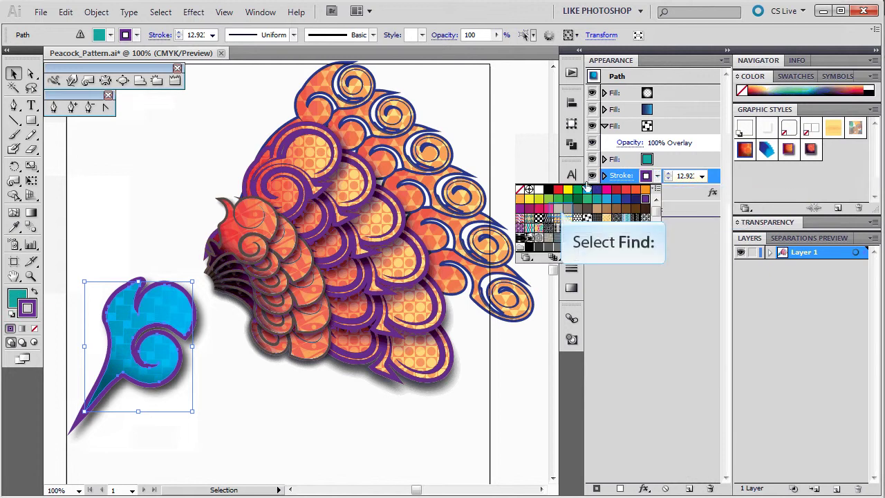
{"action": "left_click", "coordinate": [558, 210]}
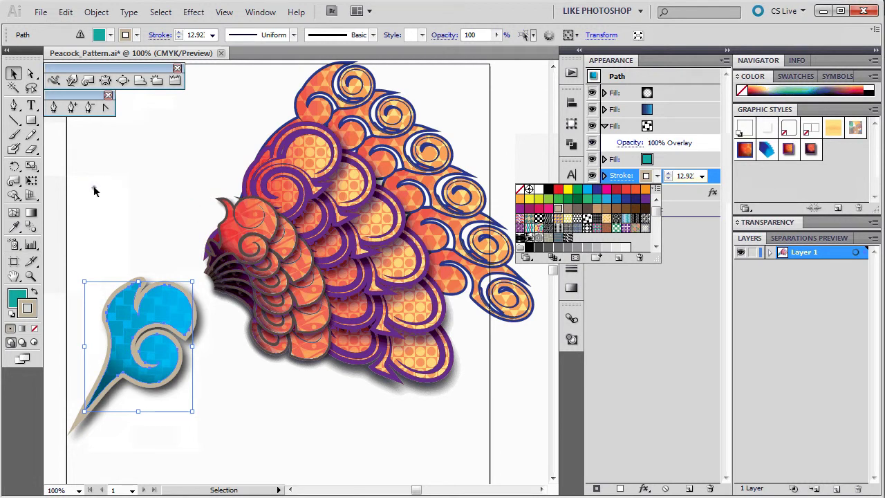
{"action": "left_click", "coordinate": [103, 193]}
{"action": "left_click", "coordinate": [114, 223]}
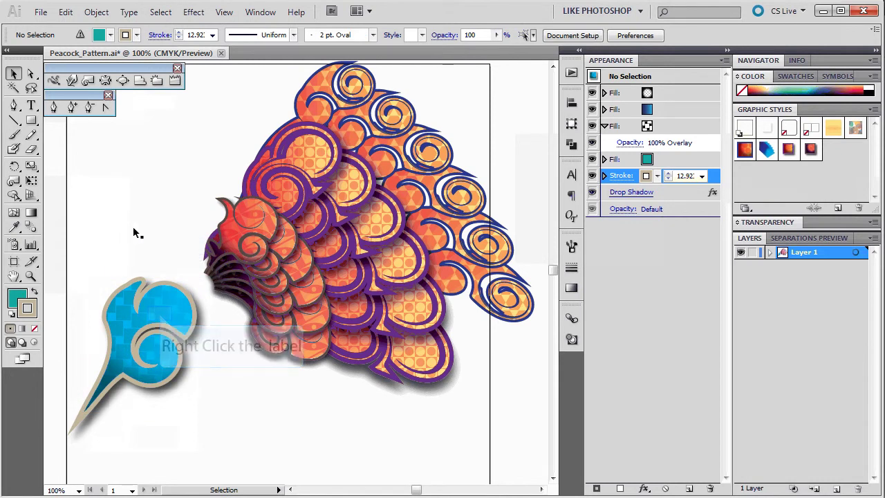
Group the blob, apply Graphic Style 1 with its Transform copies, and move it up-right.
{"action": "right_click", "coordinate": [160, 318]}
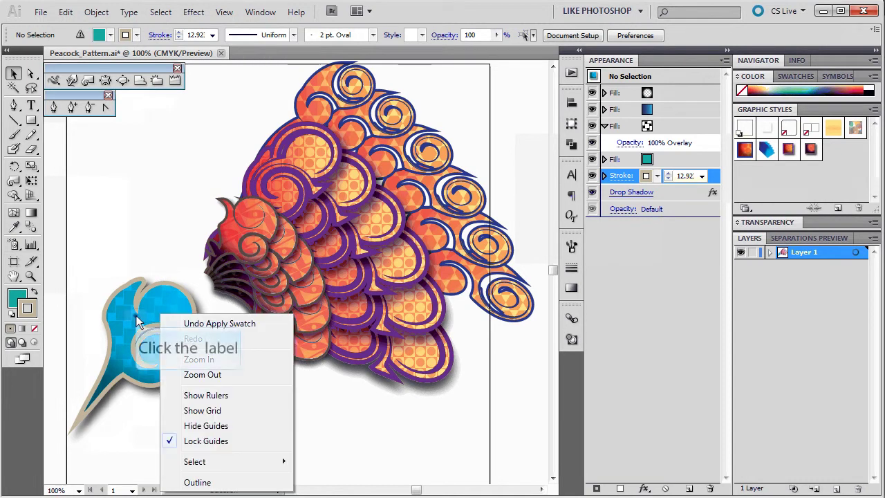
{"action": "left_click", "coordinate": [155, 318]}
{"action": "right_click", "coordinate": [152, 320]}
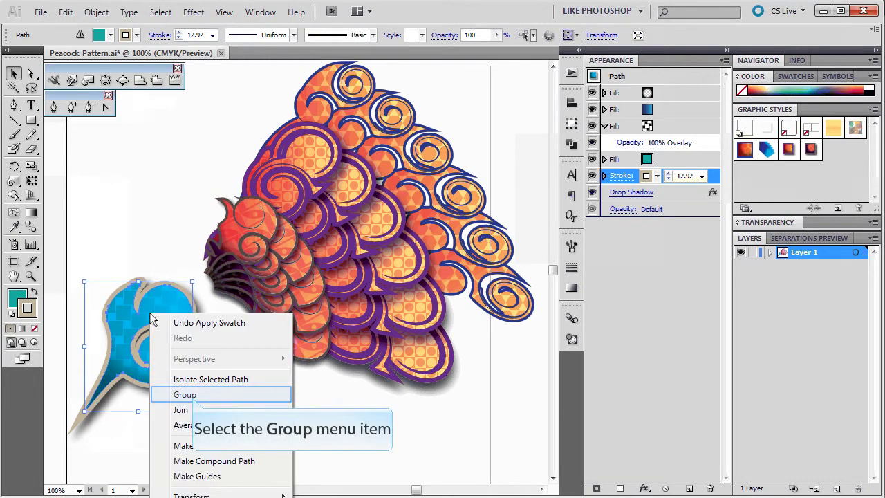
{"action": "left_click", "coordinate": [185, 395]}
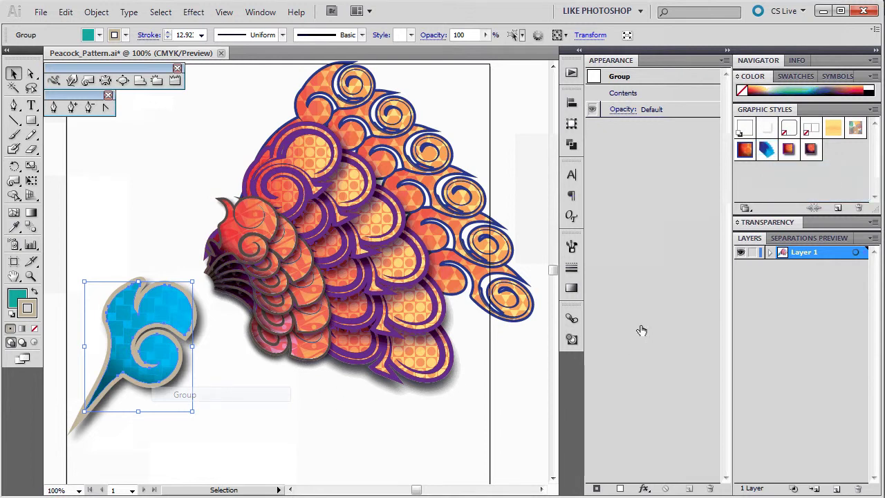
{"action": "left_click", "coordinate": [766, 150]}
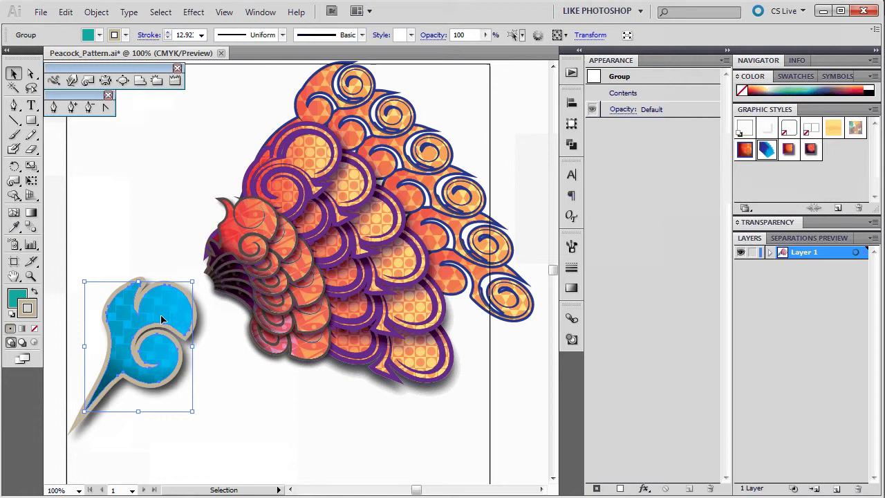
{"action": "left_click_drag", "start_coordinate": [171, 298], "coordinate": [218, 152]}
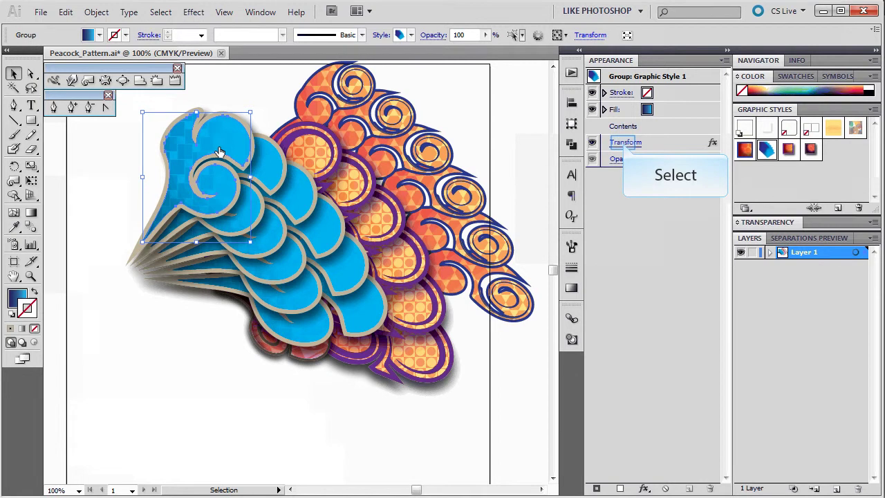
Set the Transform effect to 15° angle, 111% horizontal scale and 22 pt horizontal move.
{"action": "left_click", "coordinate": [622, 143]}
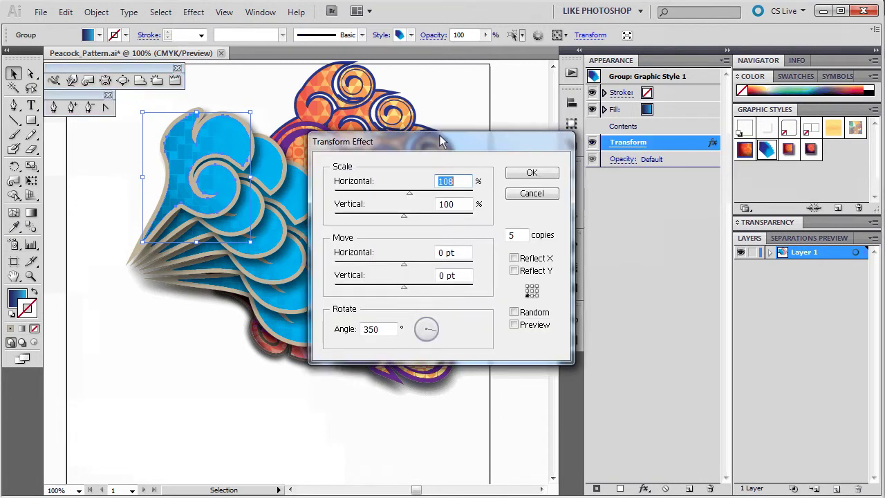
{"action": "left_click_drag", "start_coordinate": [440, 136], "coordinate": [584, 219]}
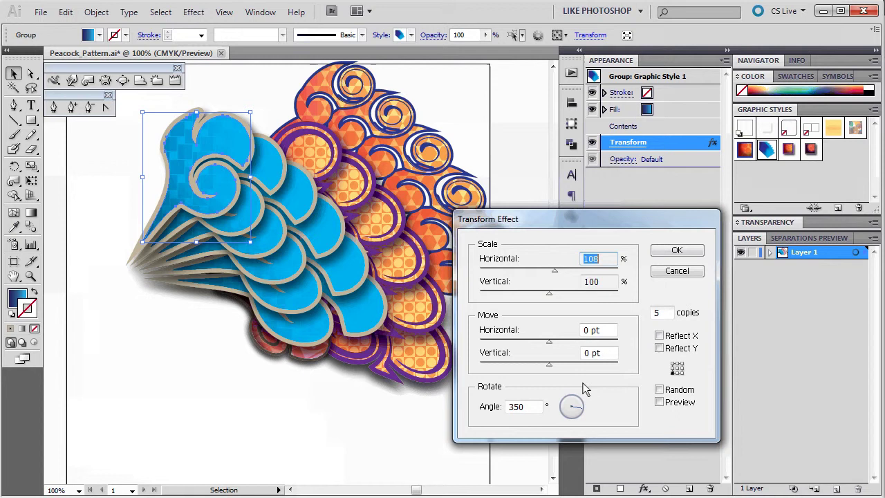
{"action": "left_click", "coordinate": [584, 411]}
{"action": "left_click_drag", "start_coordinate": [584, 411], "coordinate": [585, 402]}
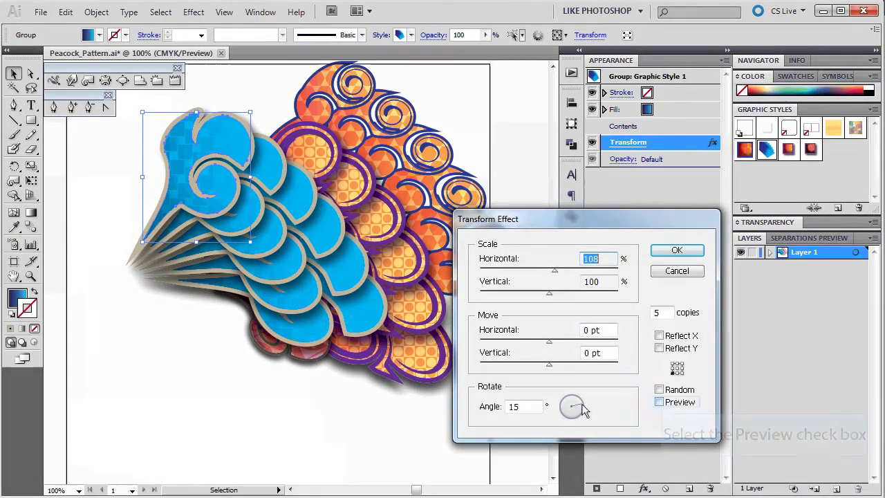
{"action": "left_click", "coordinate": [659, 404]}
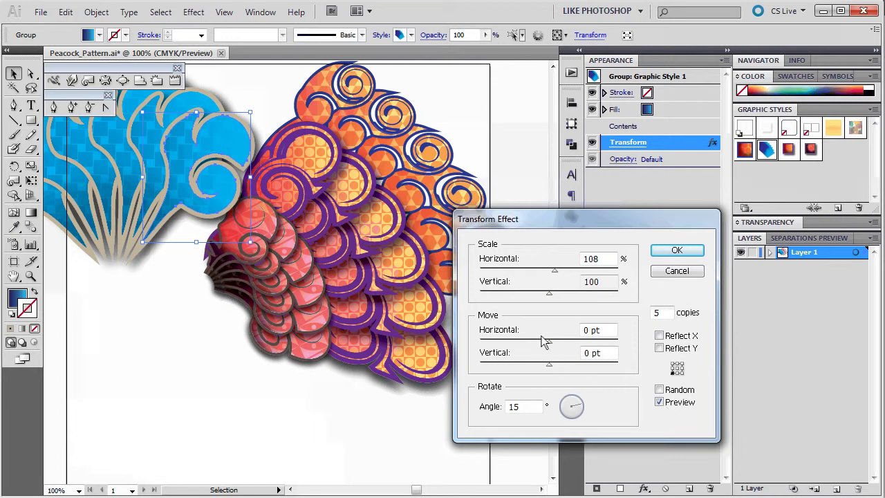
{"action": "left_click_drag", "start_coordinate": [522, 222], "coordinate": [556, 221]}
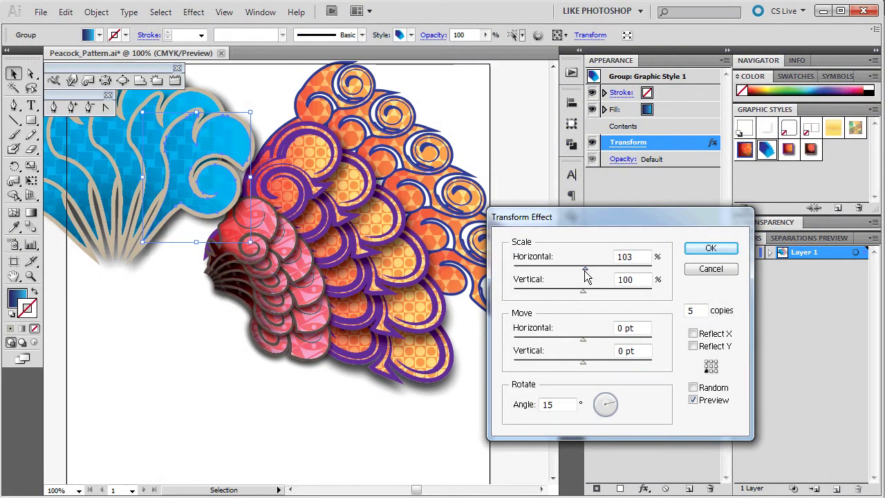
{"action": "left_click_drag", "start_coordinate": [589, 270], "coordinate": [577, 272]}
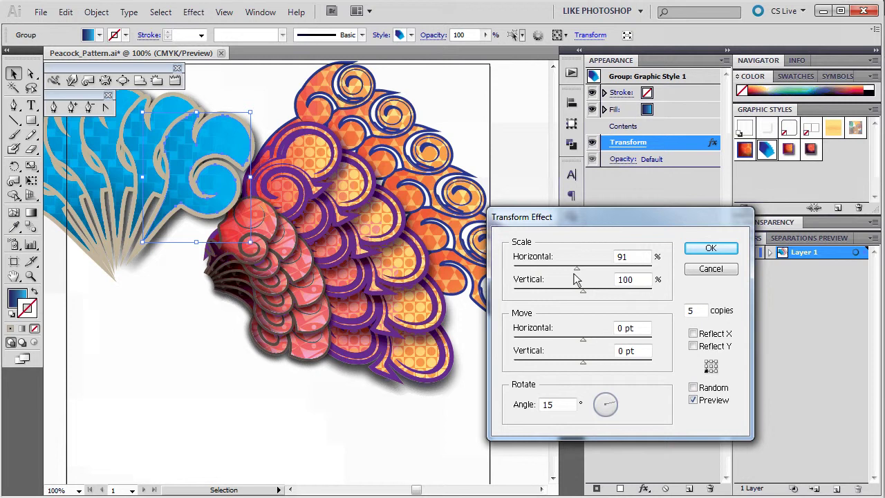
{"action": "left_click_drag", "start_coordinate": [577, 269], "coordinate": [590, 269]}
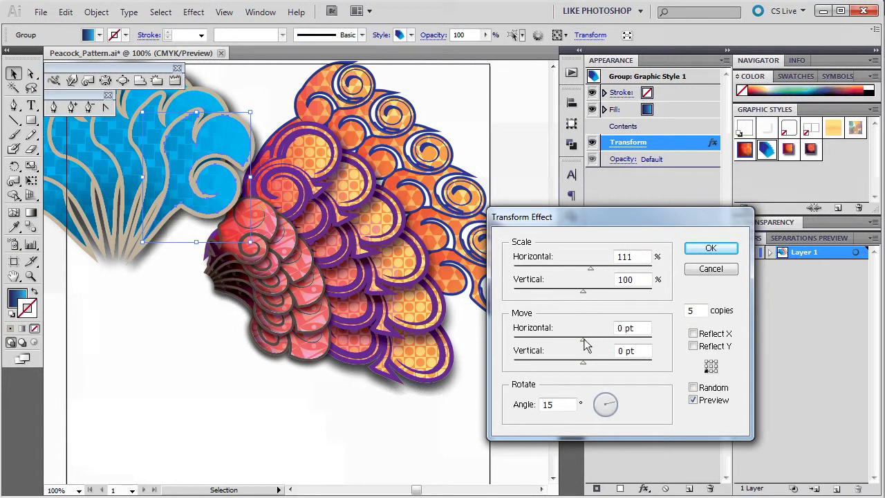
{"action": "left_click_drag", "start_coordinate": [586, 346], "coordinate": [599, 347]}
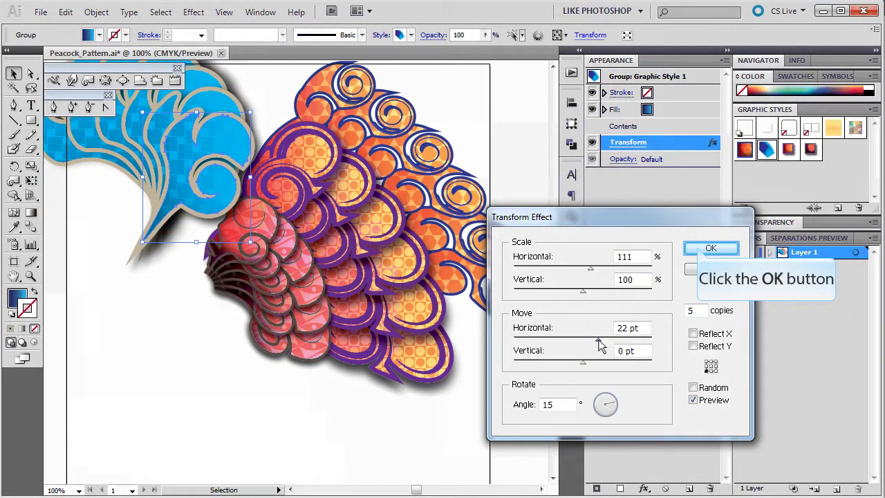
{"action": "left_click", "coordinate": [709, 248]}
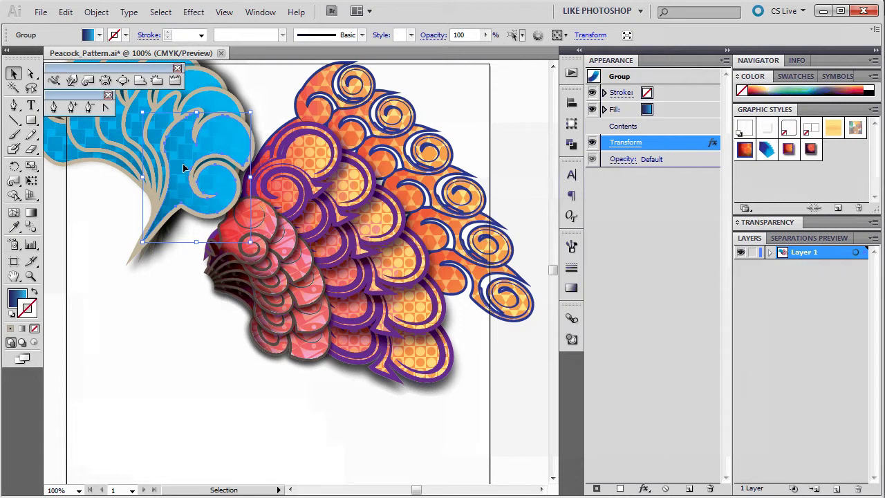
Move the feather group down-right and rotate it.
{"action": "left_click_drag", "start_coordinate": [183, 168], "coordinate": [320, 242]}
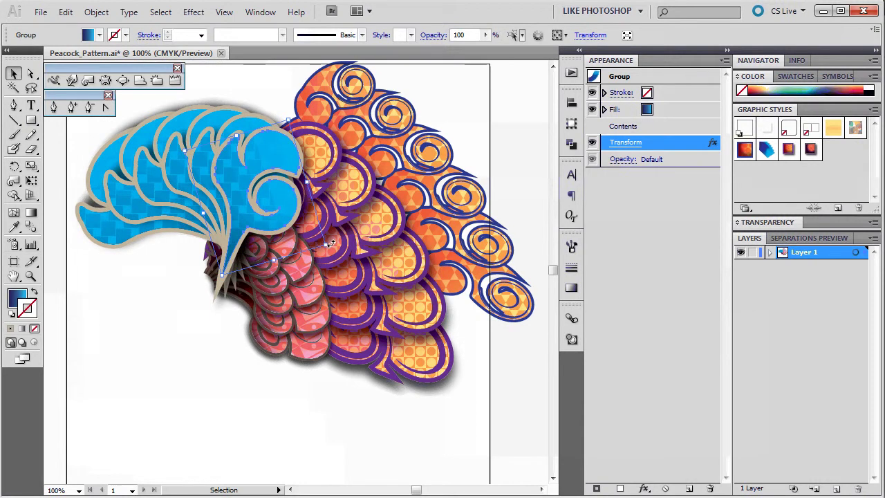
{"action": "left_click_drag", "start_coordinate": [332, 243], "coordinate": [335, 231]}
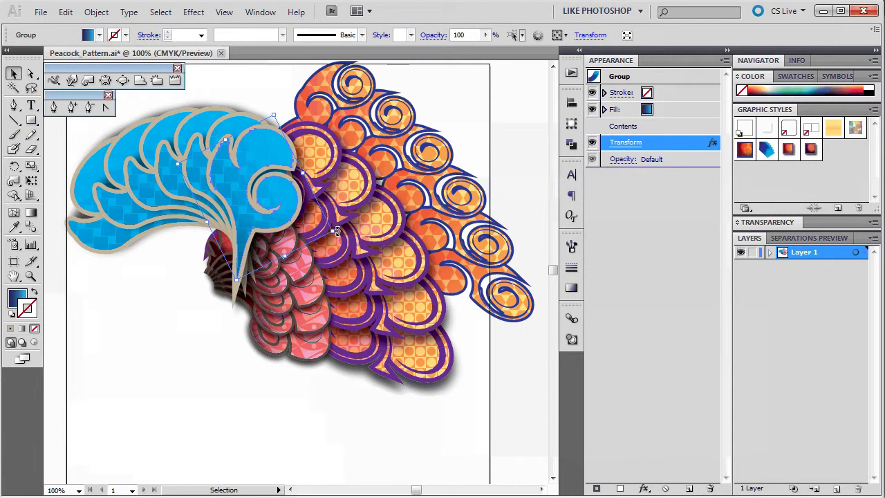
{"action": "left_click_drag", "start_coordinate": [337, 232], "coordinate": [343, 200]}
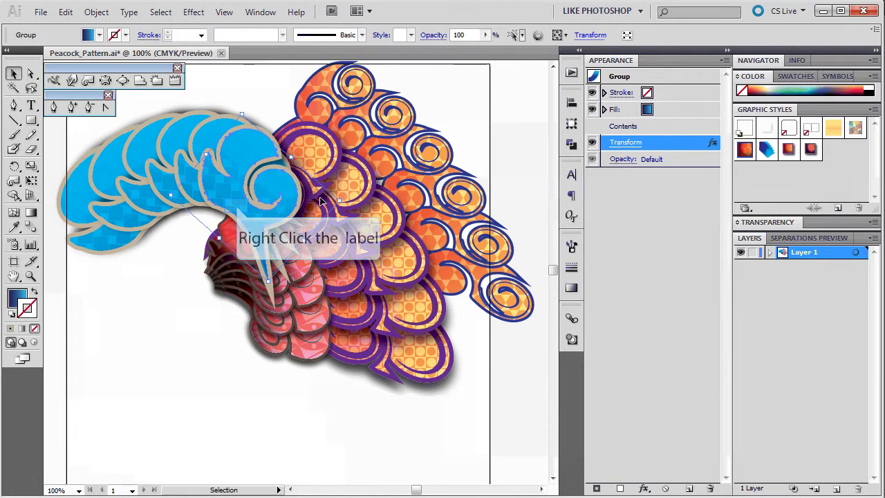
Undo the last rotation and reselect the feather group.
{"action": "right_click", "coordinate": [230, 186]}
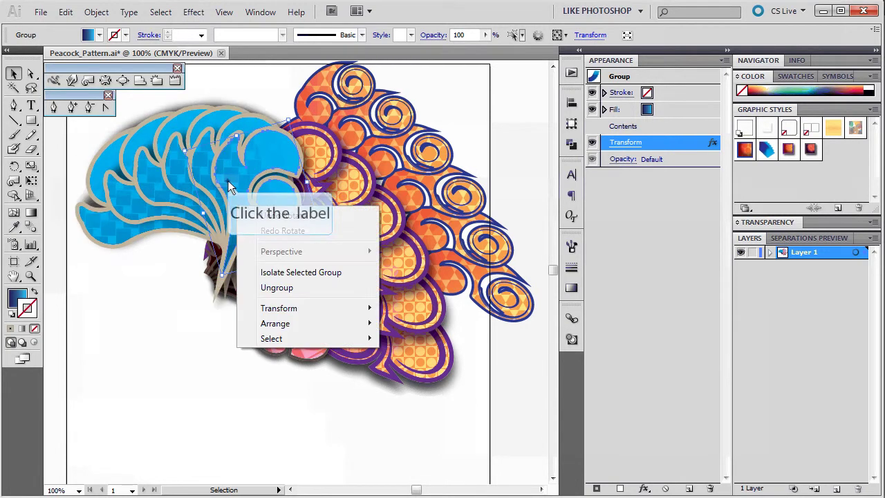
{"action": "left_click", "coordinate": [282, 216]}
{"action": "left_click", "coordinate": [148, 310]}
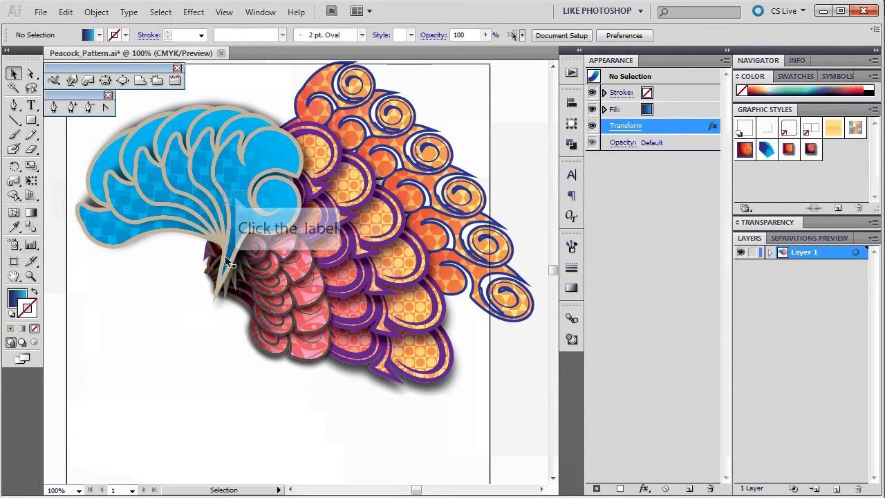
{"action": "left_click", "coordinate": [231, 201]}
{"action": "left_click", "coordinate": [83, 15]}
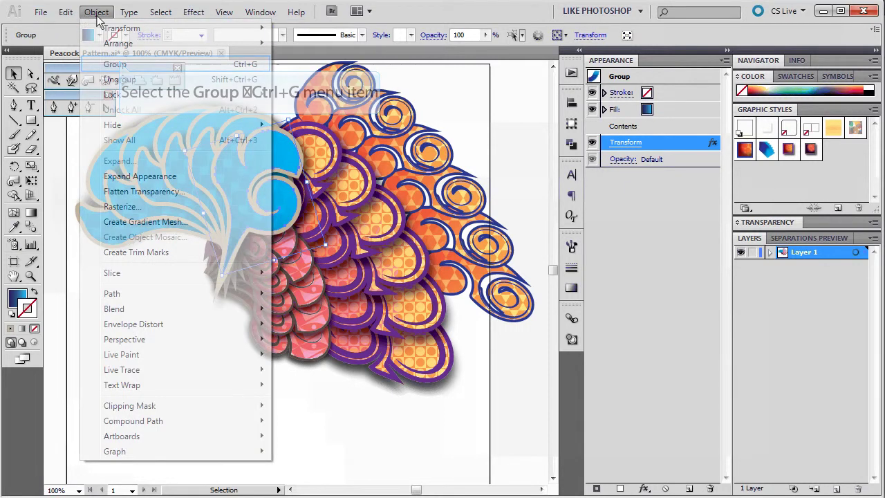
Regroup the plume, then move it down-left and rotate it beside the pink scales.
{"action": "left_click", "coordinate": [119, 64]}
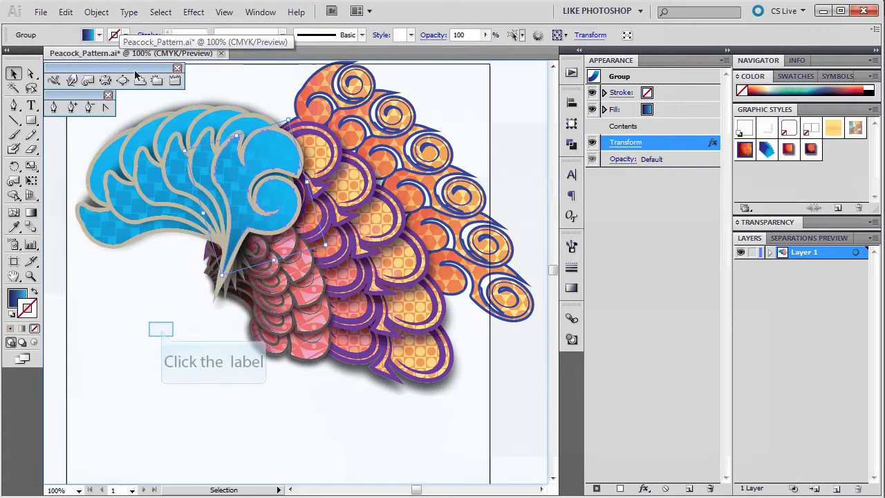
{"action": "left_click", "coordinate": [161, 331]}
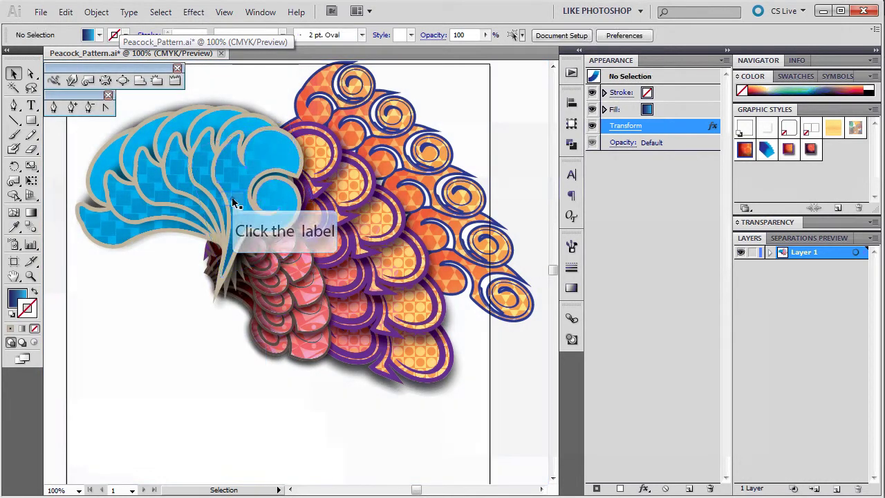
{"action": "left_click", "coordinate": [239, 201]}
{"action": "left_click_drag", "start_coordinate": [238, 201], "coordinate": [202, 264]}
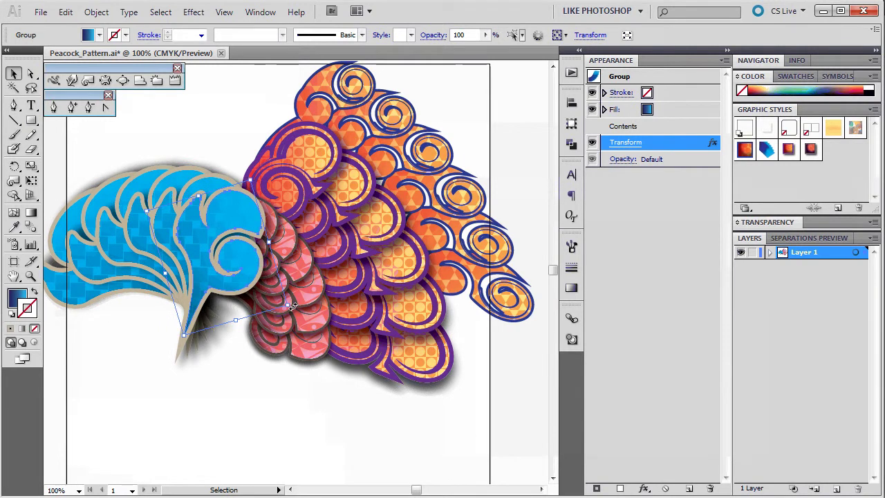
{"action": "left_click_drag", "start_coordinate": [290, 302], "coordinate": [293, 291]}
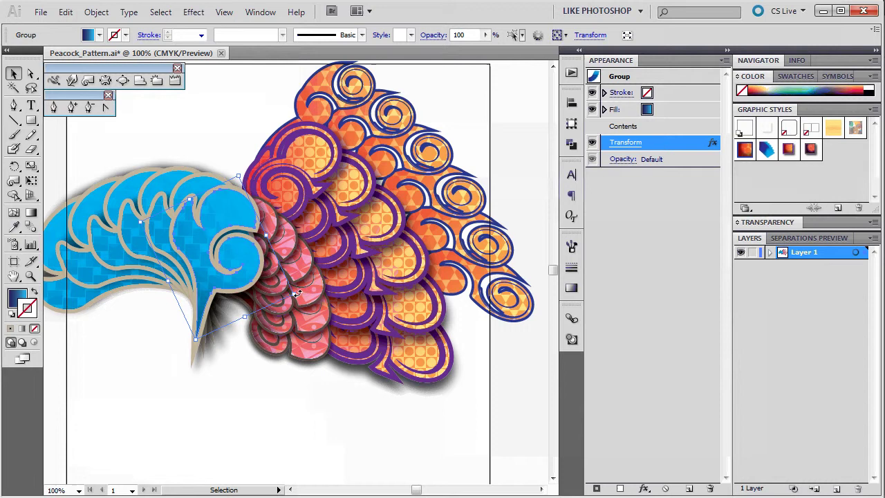
{"action": "left_click_drag", "start_coordinate": [298, 293], "coordinate": [291, 318]}
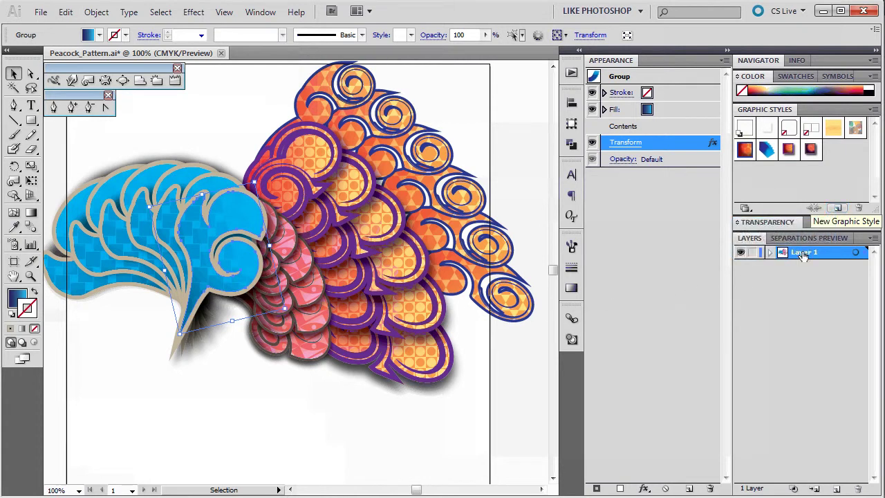
Store the blue plume's look as Graphic Style 4 in the Graphic Styles panel.
{"action": "left_click", "coordinate": [836, 208]}
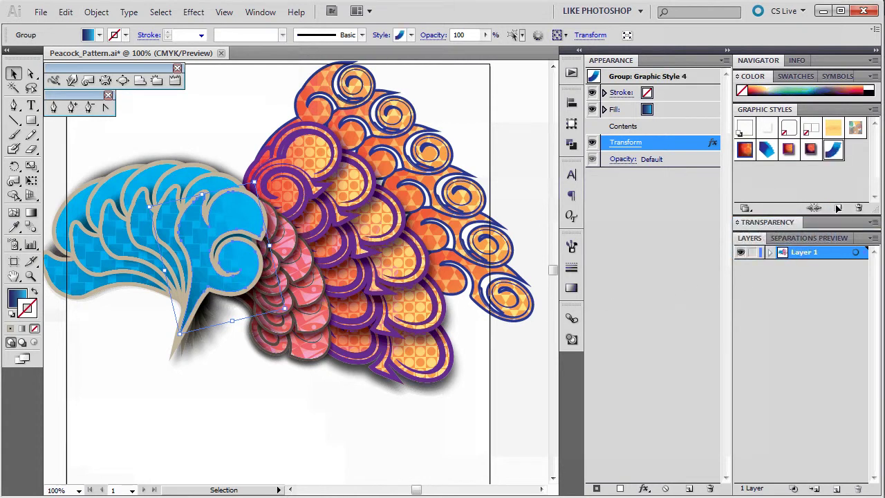